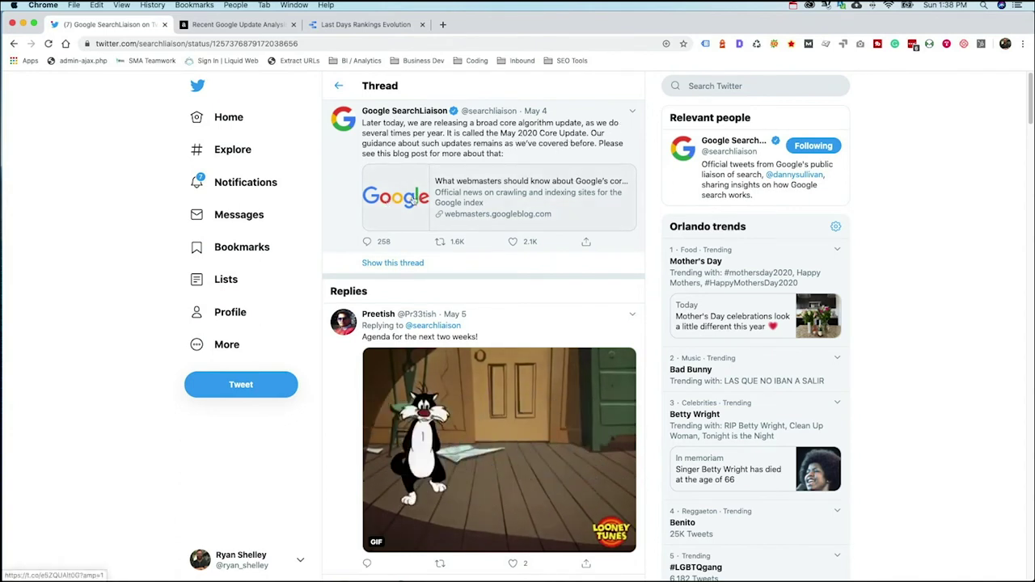
Open the Webmaster Central Blog post on Google's core updates from the tweet's linked card.
{"action": "left_click", "coordinate": [528, 196]}
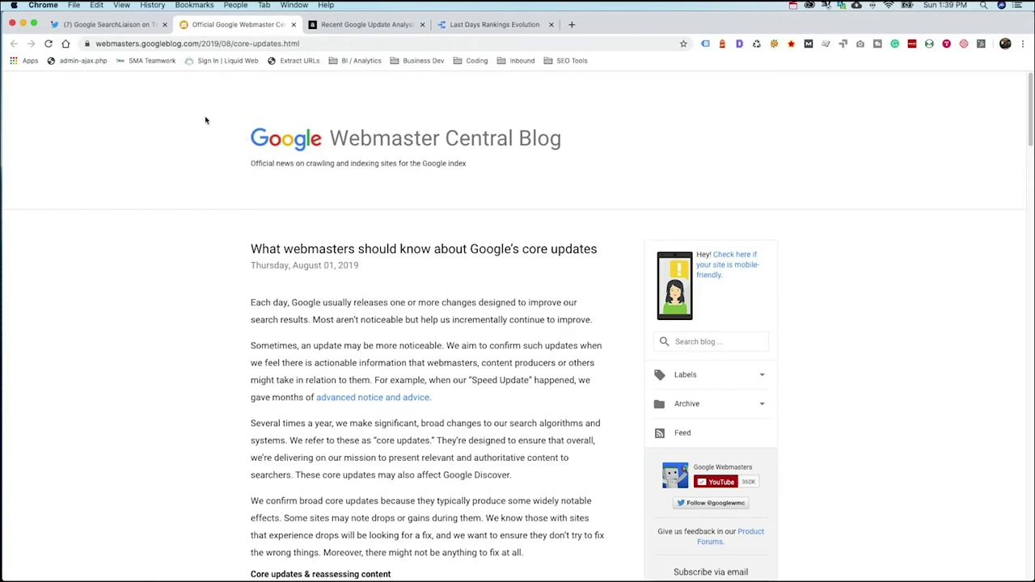
In the 'Recent Google Update Analysis' article, go to 'Get the Data Studio Report' and open the shared report.
{"action": "left_click", "coordinate": [329, 25]}
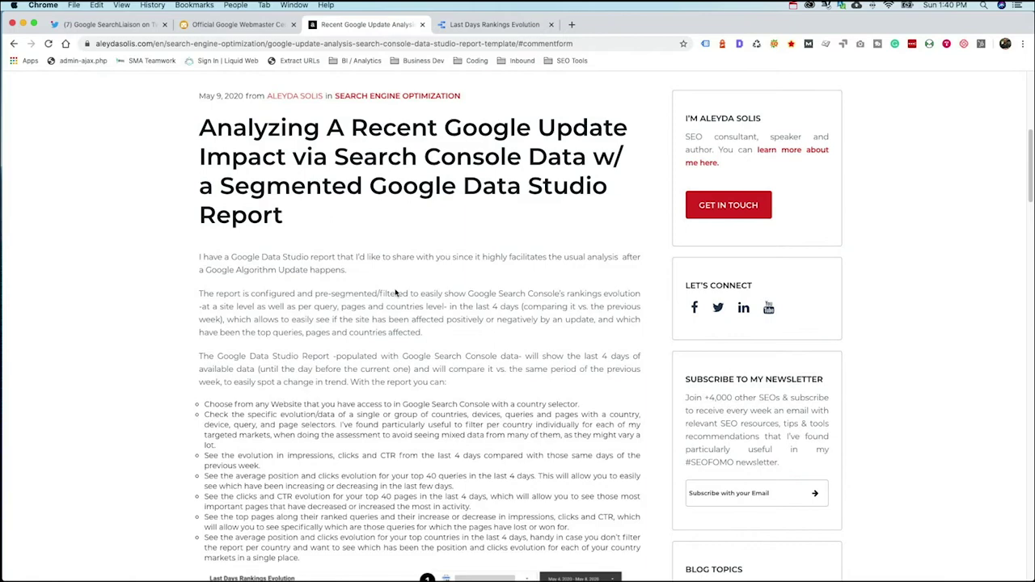
{"action": "scroll", "coordinate": [396, 293], "scroll_direction": "down", "scroll_amount": 8}
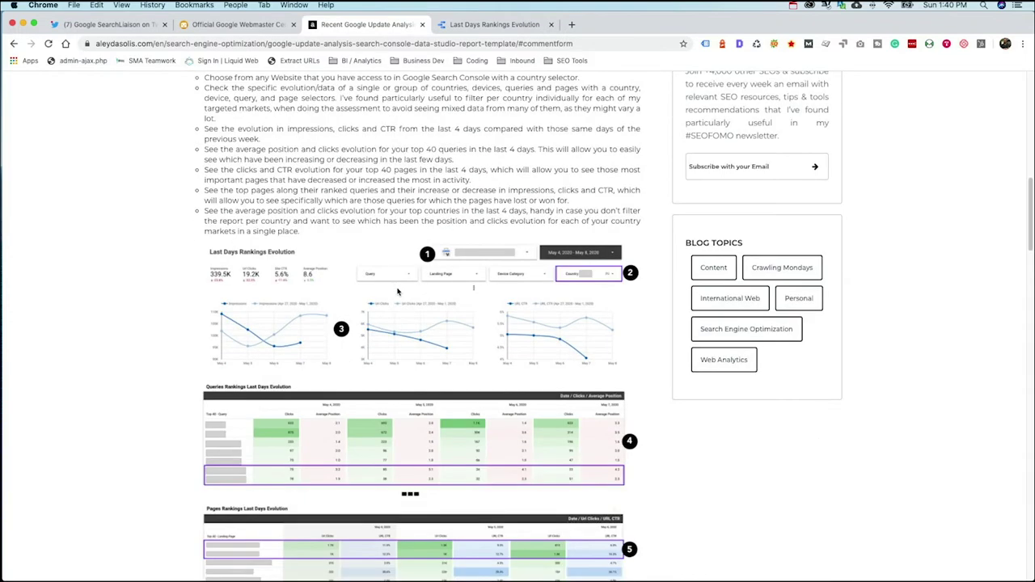
{"action": "scroll", "coordinate": [419, 125], "scroll_direction": "down", "scroll_amount": 6}
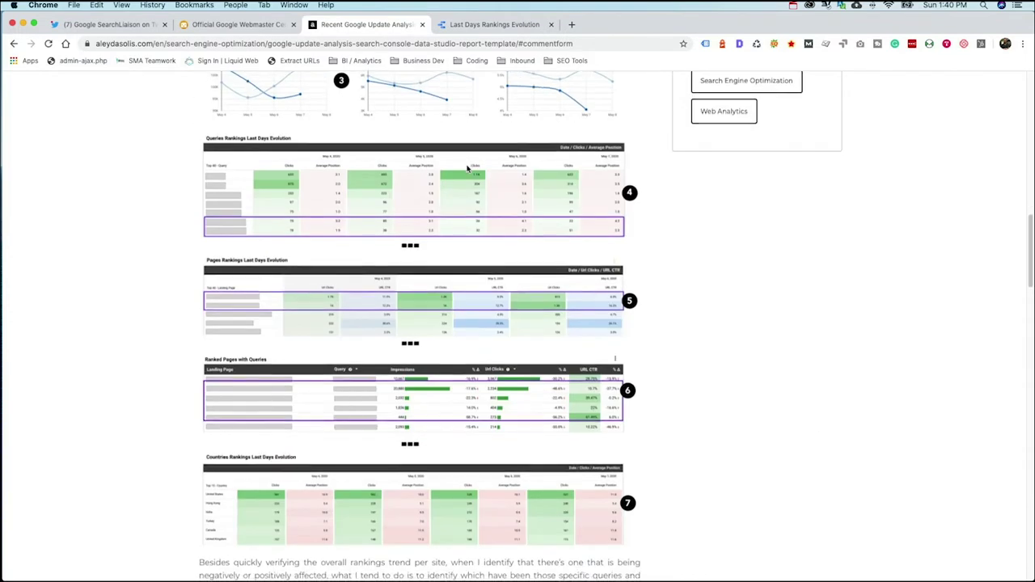
{"action": "scroll", "coordinate": [467, 167], "scroll_direction": "down", "scroll_amount": 15}
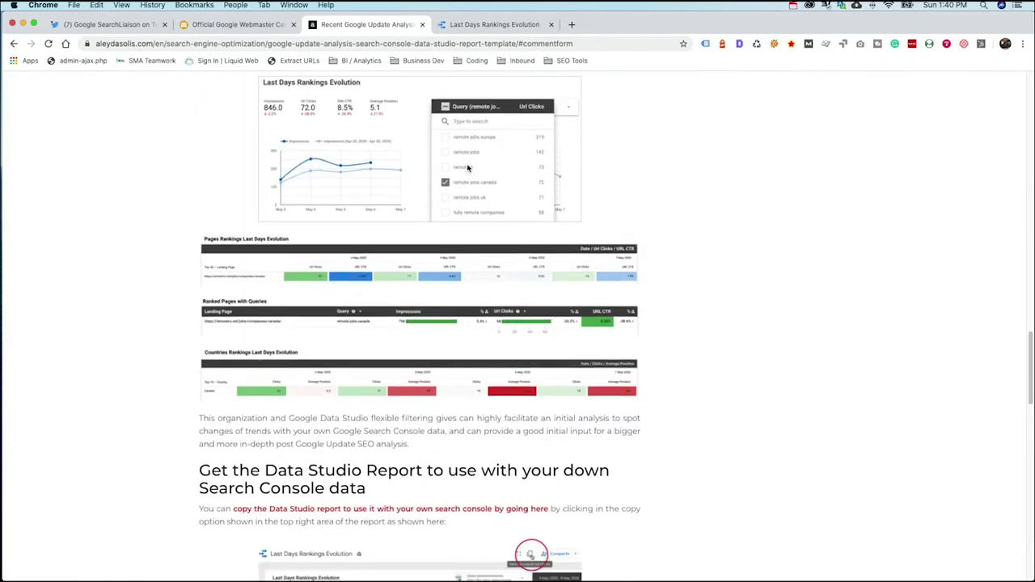
{"action": "scroll", "coordinate": [467, 167], "scroll_direction": "up", "scroll_amount": 1}
{"action": "scroll", "coordinate": [467, 168], "scroll_direction": "down", "scroll_amount": 4}
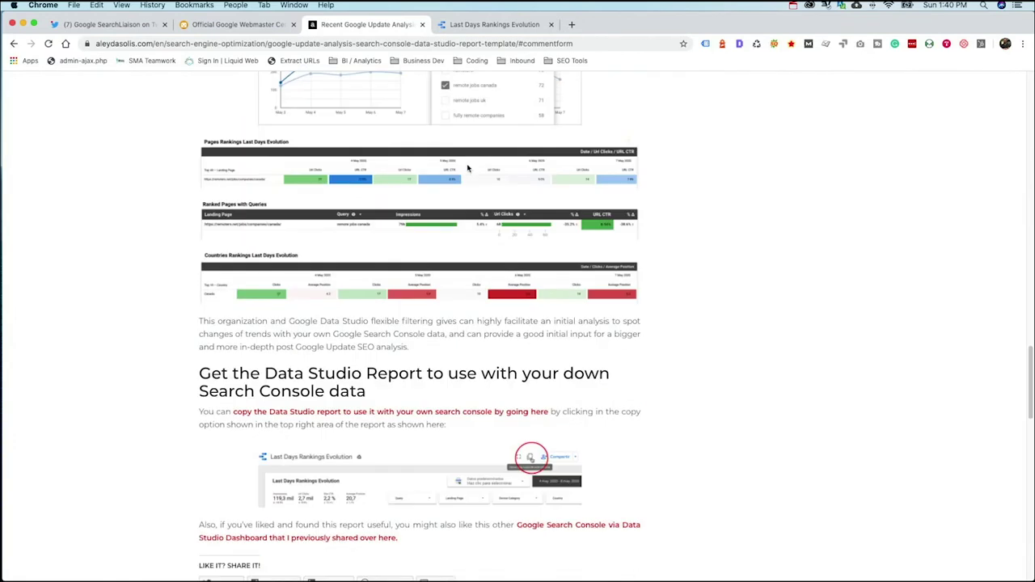
{"action": "left_click", "coordinate": [304, 413]}
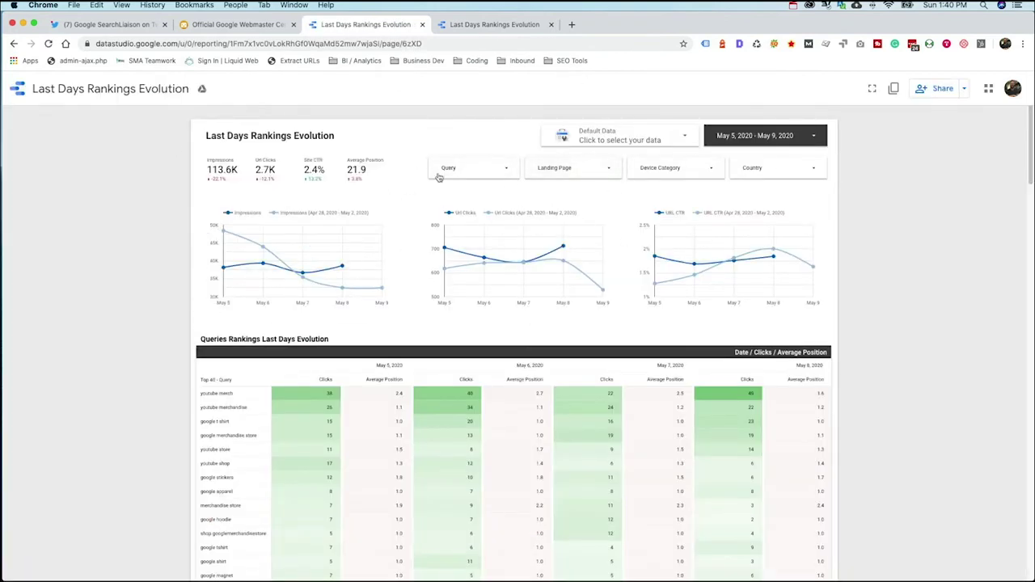
Copy the Last Days Rankings Evolution report and view the new copy showing 114.4K impressions.
{"action": "left_click", "coordinate": [893, 88]}
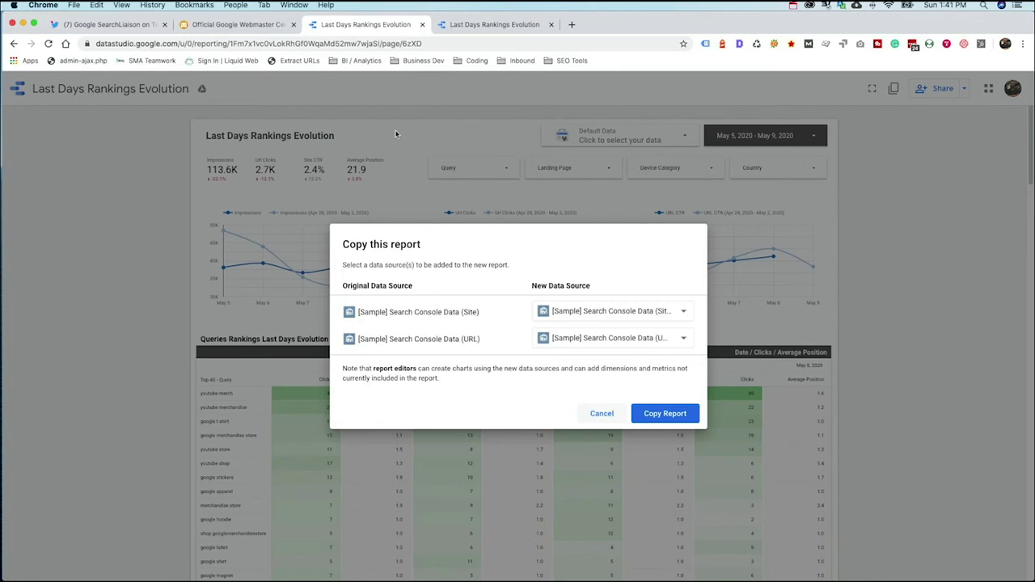
{"action": "left_click", "coordinate": [481, 24]}
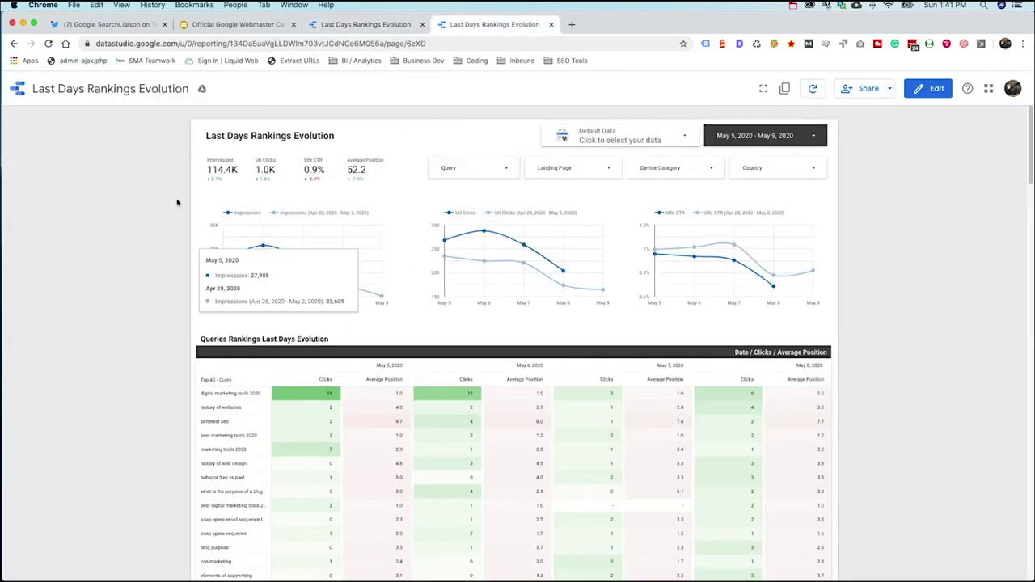
Confirm the rolling May 5–9, 2020 date range, then open the Query filter list.
{"action": "left_click", "coordinate": [780, 136]}
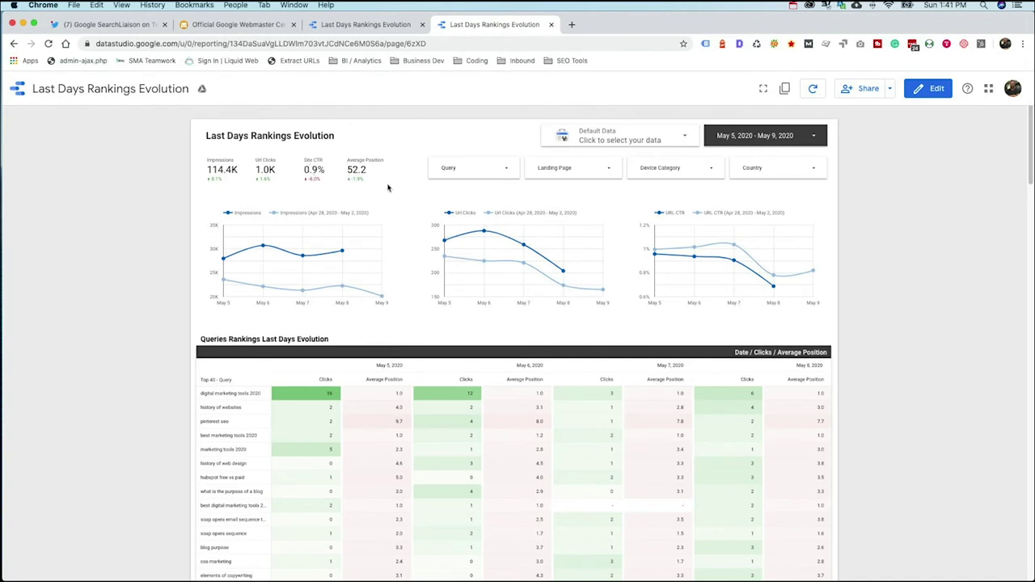
{"action": "left_click", "coordinate": [500, 169]}
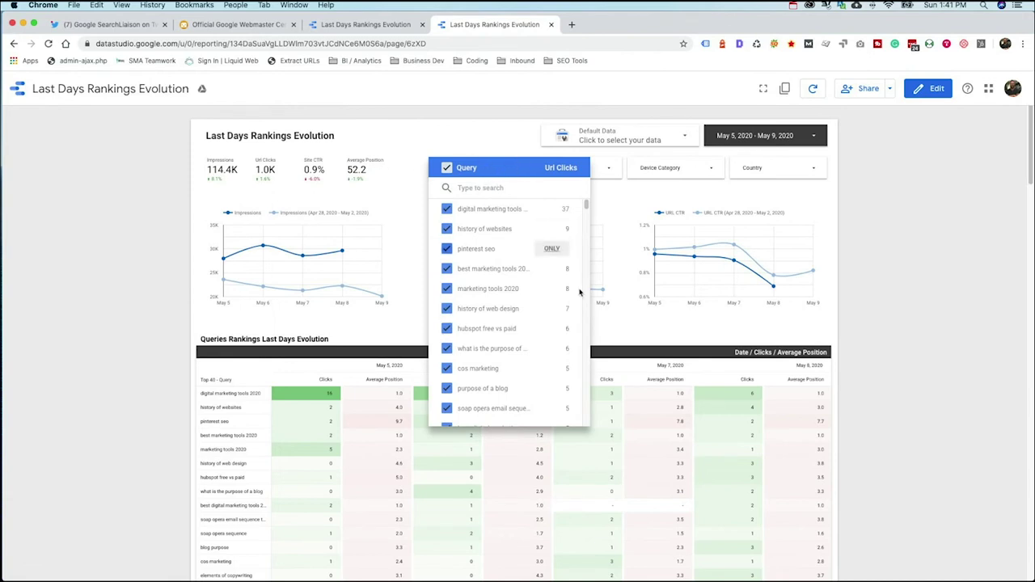
Dismiss the Query dropdown so all queries remain included.
{"action": "left_click", "coordinate": [880, 224]}
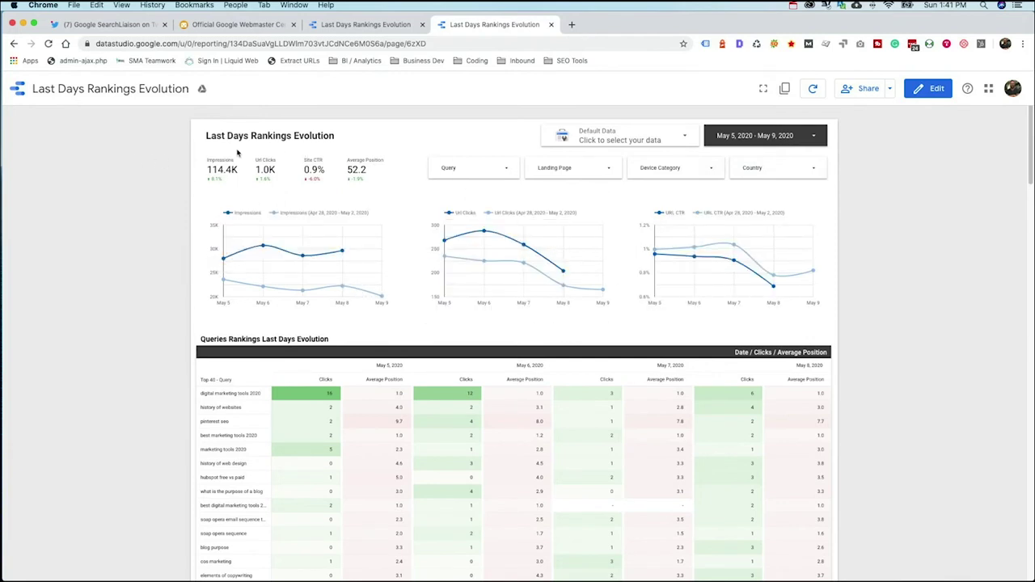
{"action": "scroll", "coordinate": [350, 191], "scroll_direction": "down", "scroll_amount": 1}
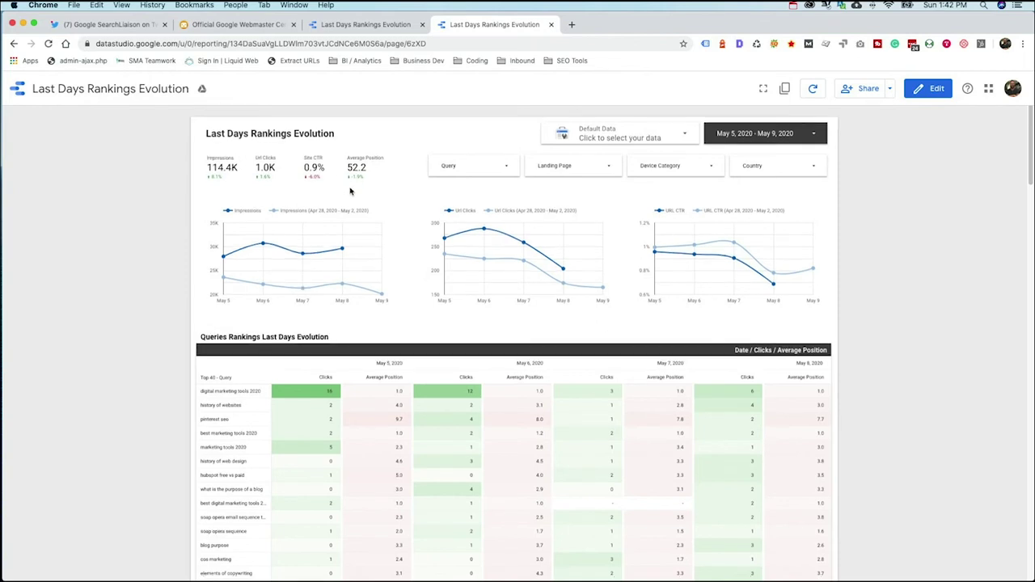
{"action": "mouse_move", "coordinate": [216, 265]}
{"action": "scroll", "coordinate": [62, 291], "scroll_direction": "down", "scroll_amount": 1}
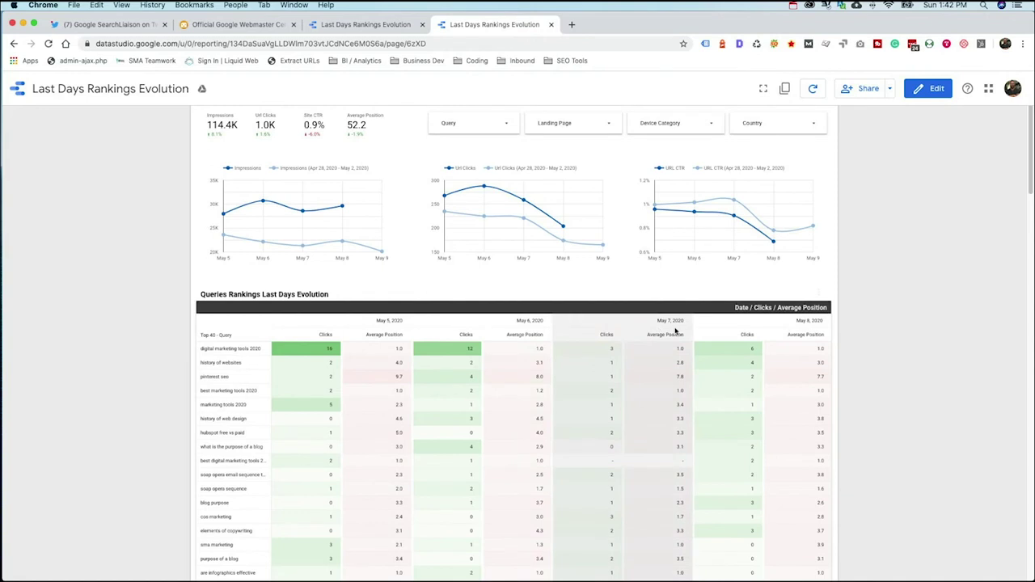
{"action": "scroll", "coordinate": [20, 232], "scroll_direction": "down", "scroll_amount": 1}
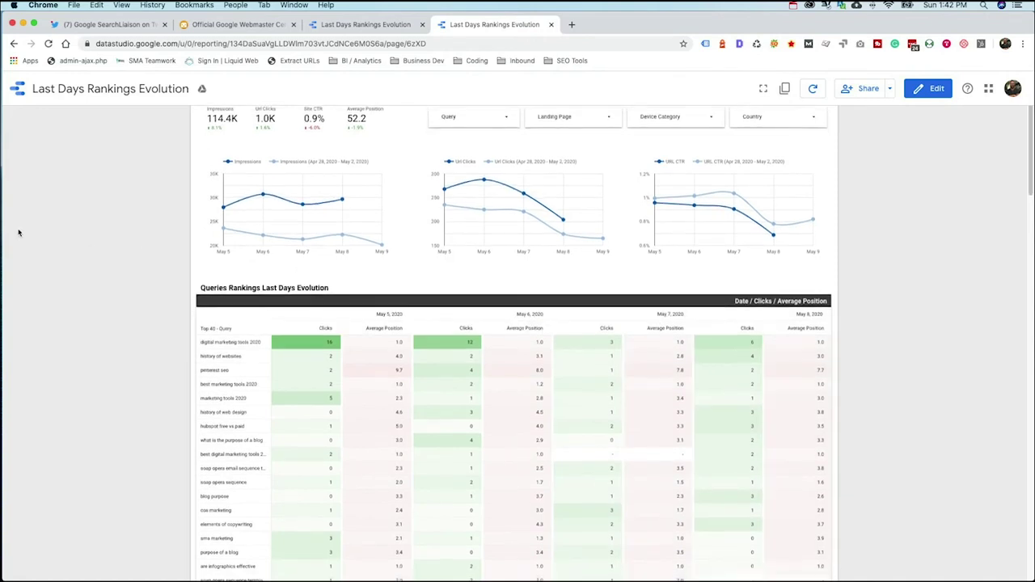
{"action": "scroll", "coordinate": [20, 232], "scroll_direction": "down", "scroll_amount": 5}
{"action": "scroll", "coordinate": [67, 208], "scroll_direction": "up", "scroll_amount": 3}
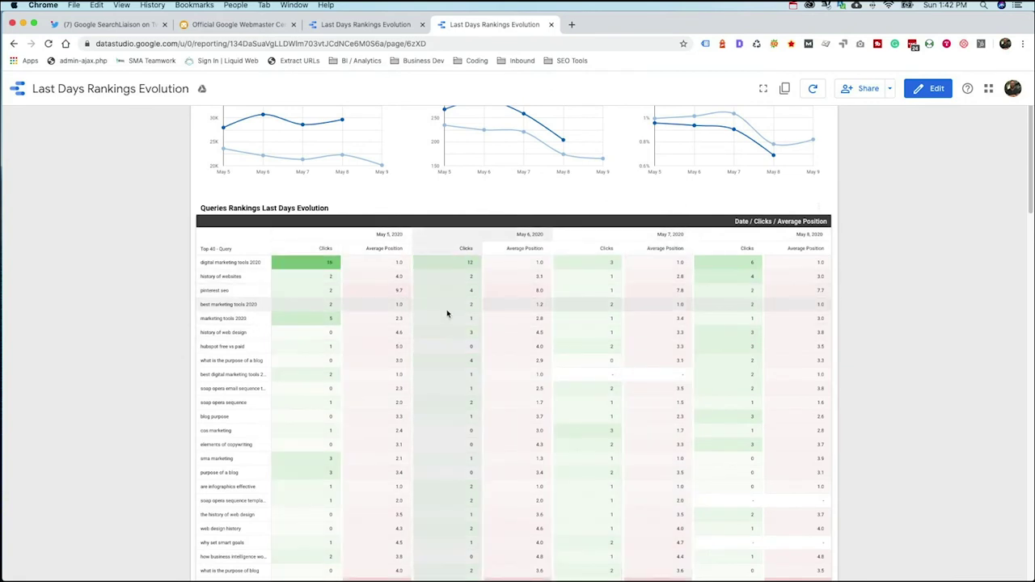
{"action": "scroll", "coordinate": [845, 332], "scroll_direction": "down", "scroll_amount": 3}
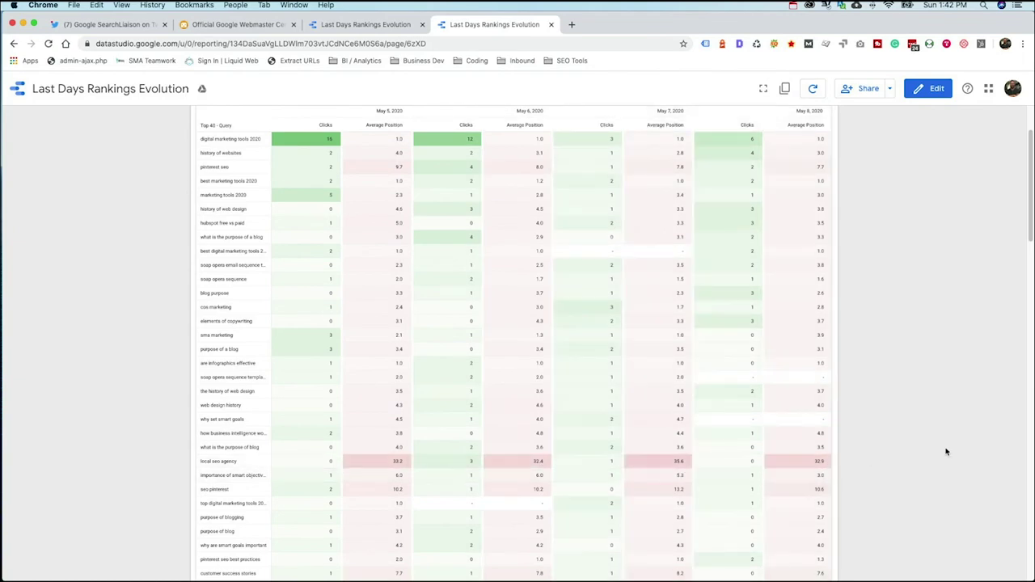
{"action": "scroll", "coordinate": [960, 458], "scroll_direction": "down", "scroll_amount": 1}
{"action": "scroll", "coordinate": [961, 458], "scroll_direction": "down", "scroll_amount": 5}
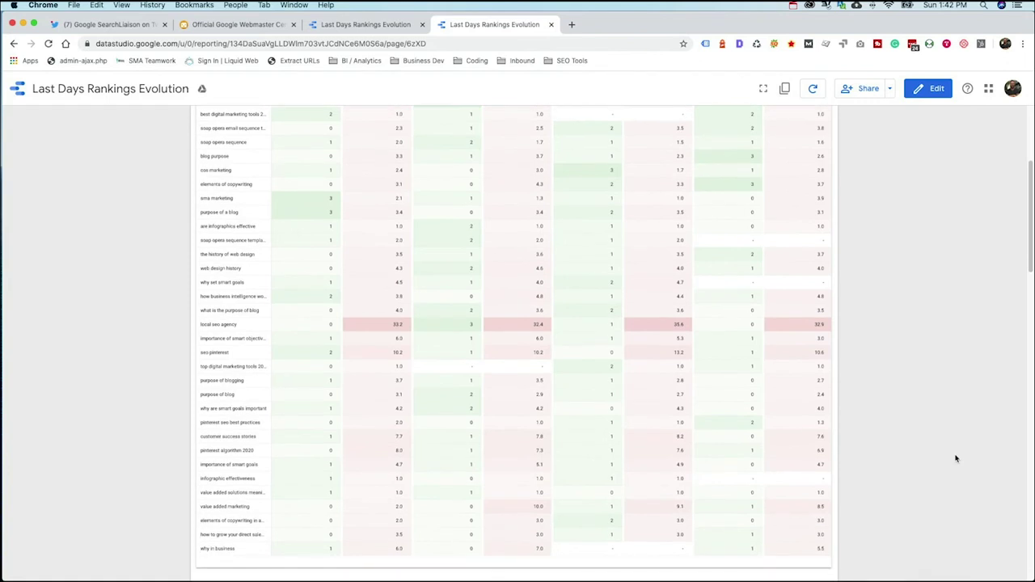
{"action": "scroll", "coordinate": [955, 458], "scroll_direction": "up", "scroll_amount": 10}
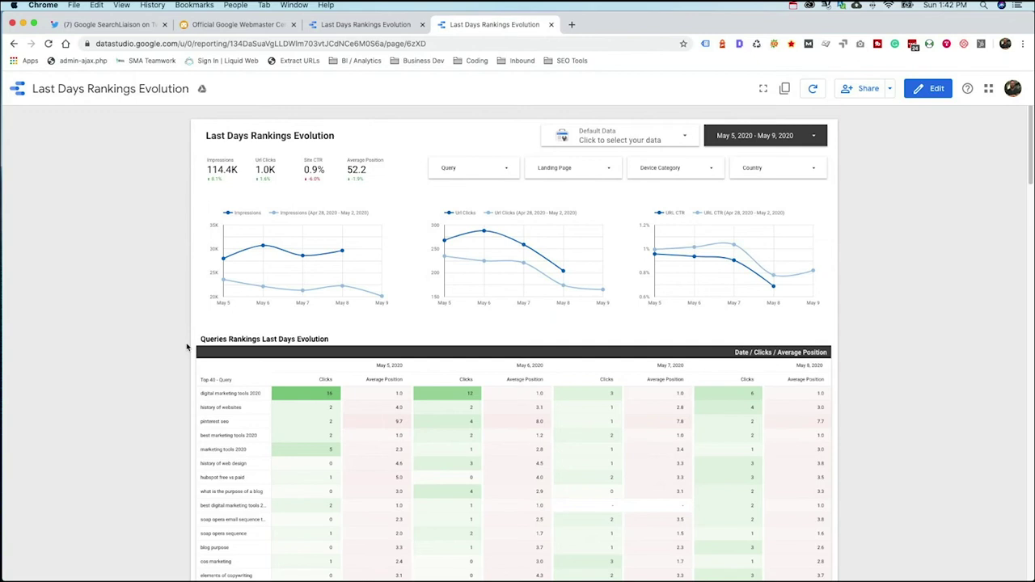
{"action": "scroll", "coordinate": [187, 347], "scroll_direction": "down", "scroll_amount": 15}
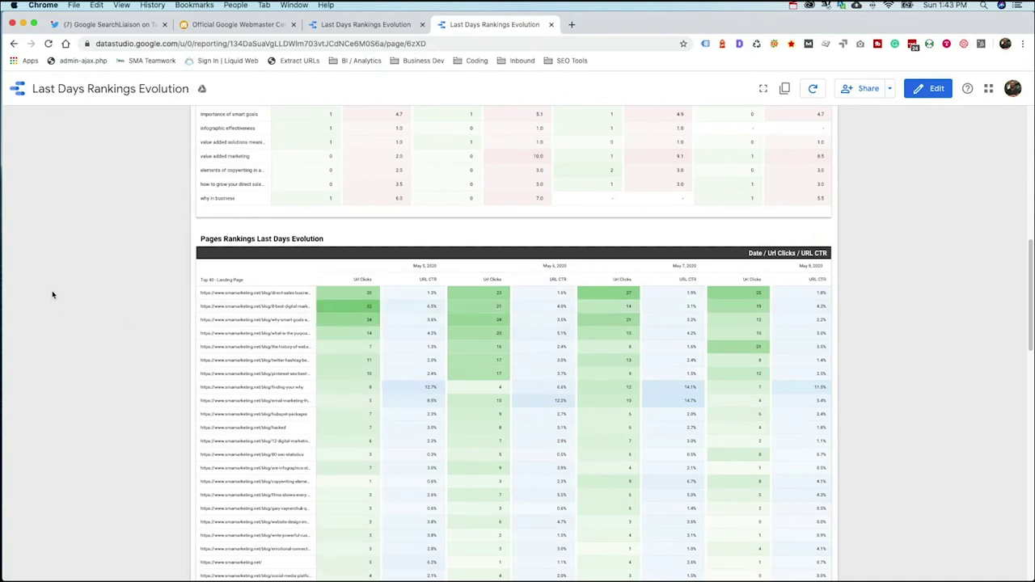
Scroll past the Pages Rankings table to the Ranked Pages with Queries table.
{"action": "scroll", "coordinate": [54, 297], "scroll_direction": "down", "scroll_amount": 1}
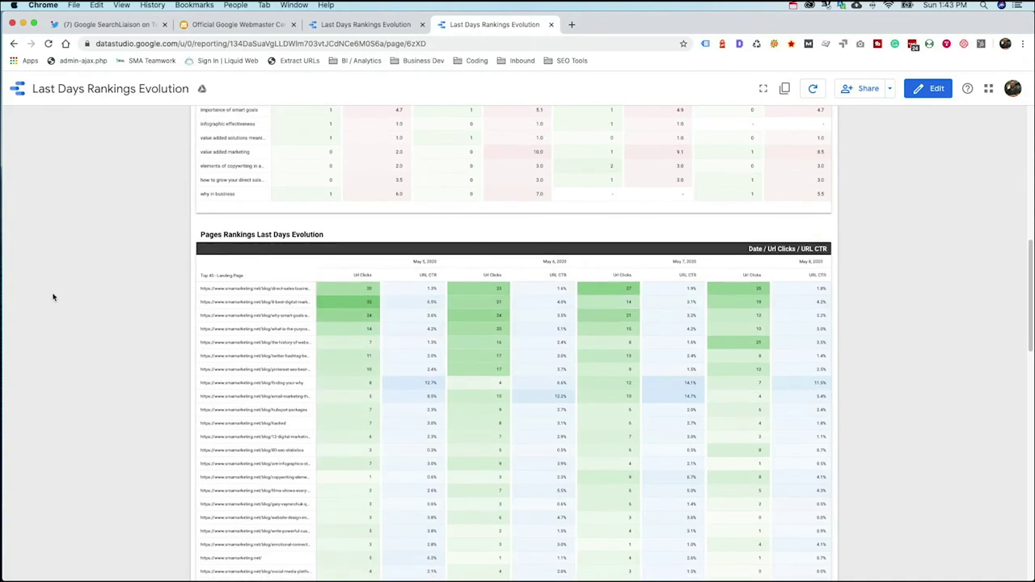
{"action": "scroll", "coordinate": [53, 297], "scroll_direction": "down", "scroll_amount": 3}
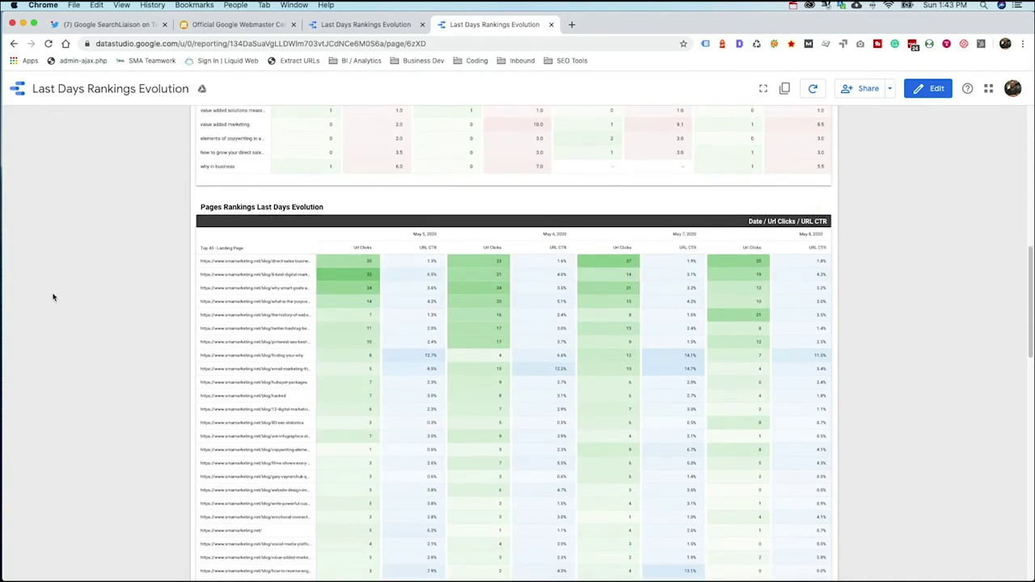
{"action": "scroll", "coordinate": [54, 297], "scroll_direction": "down", "scroll_amount": 3}
{"action": "scroll", "coordinate": [53, 297], "scroll_direction": "down", "scroll_amount": 1}
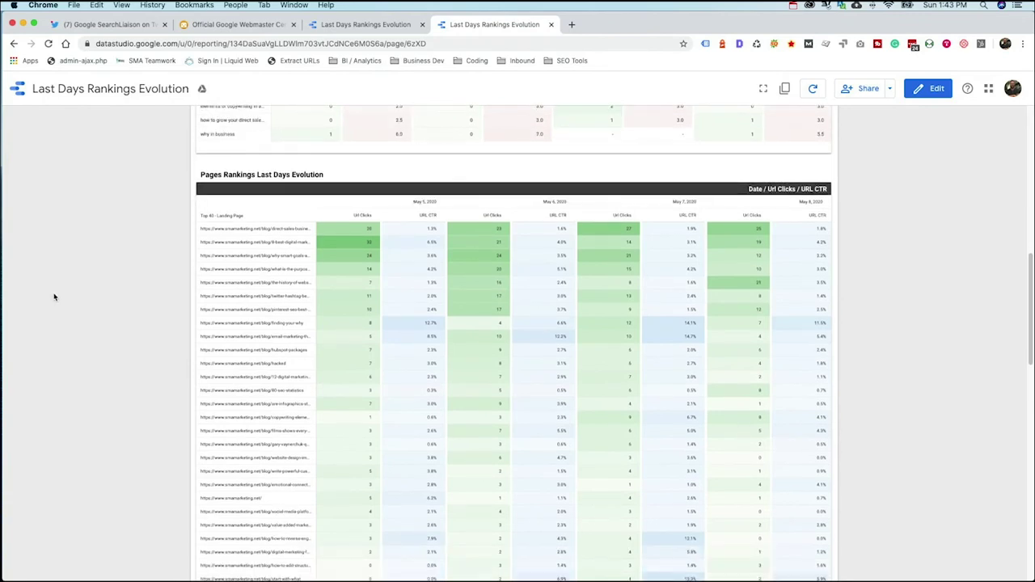
{"action": "scroll", "coordinate": [56, 297], "scroll_direction": "down", "scroll_amount": 20}
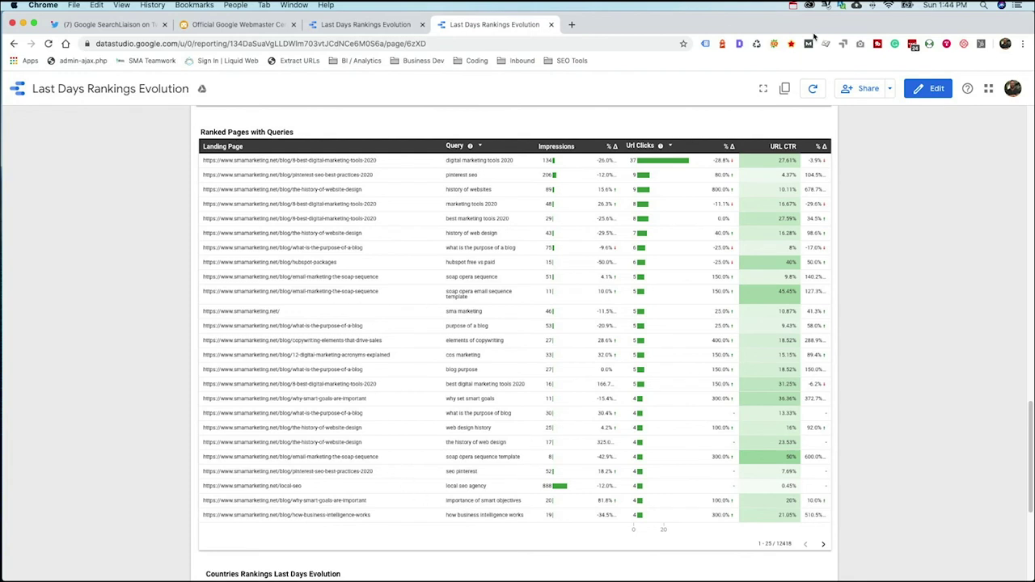
Re-sort the Ranked Pages with Queries table by Impressions, highest first, after trying URL CTR.
{"action": "left_click", "coordinate": [774, 147]}
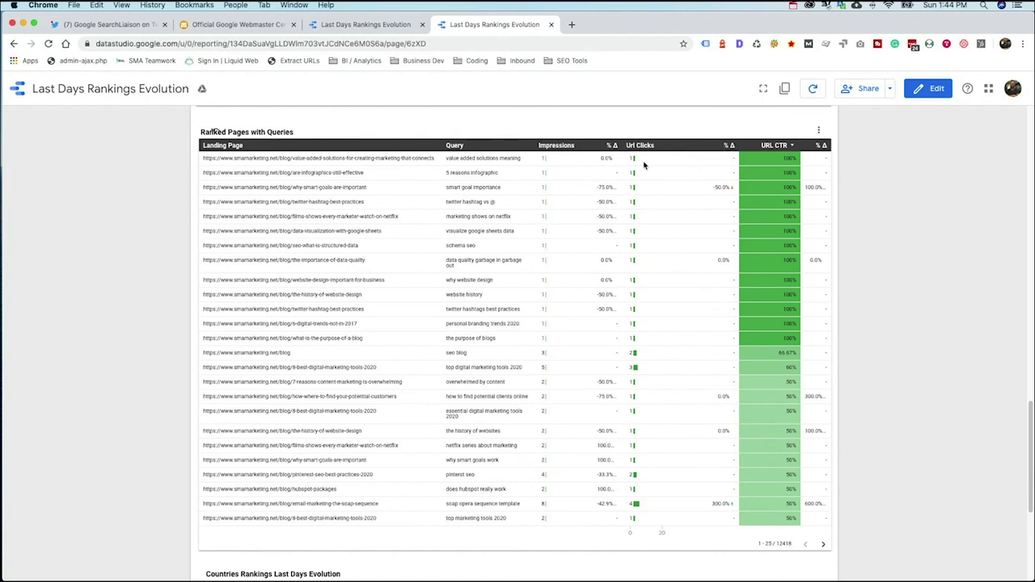
{"action": "left_click", "coordinate": [550, 149]}
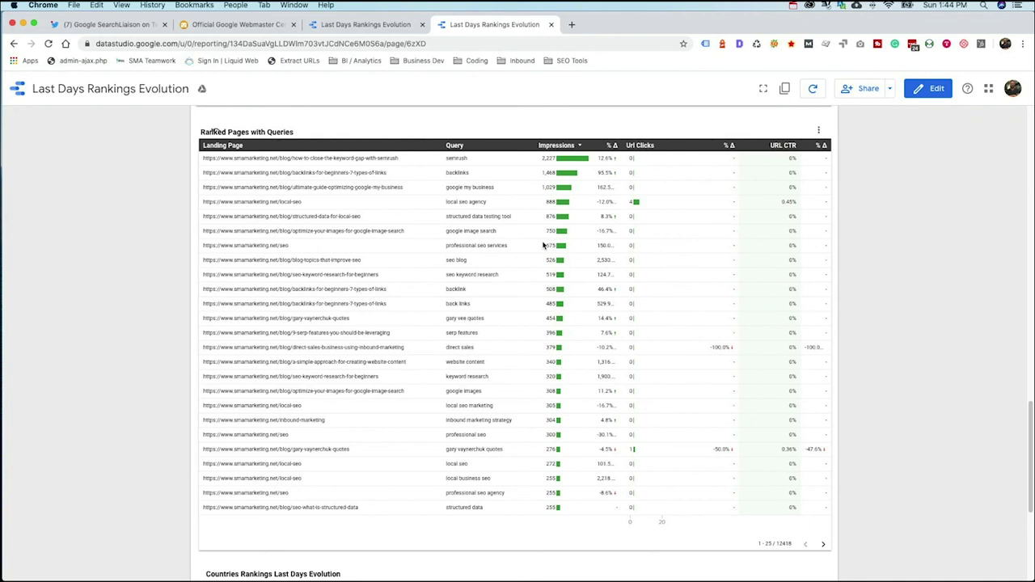
{"action": "scroll", "coordinate": [337, 166], "scroll_direction": "down", "scroll_amount": 5}
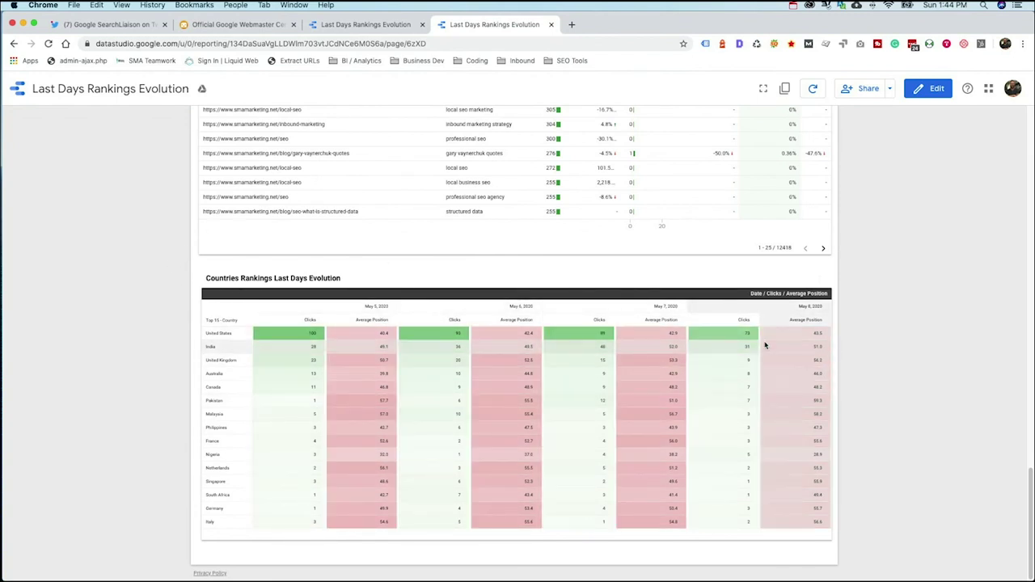
Sort the table by Url Clicks, highest first (37), then return to the report's top.
{"action": "scroll", "coordinate": [925, 374], "scroll_direction": "up", "scroll_amount": 5}
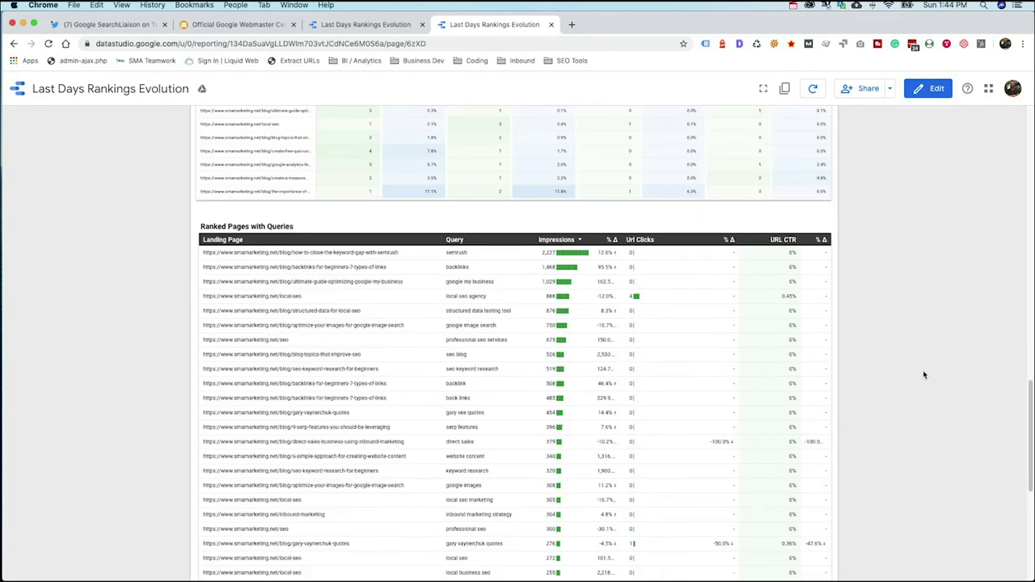
{"action": "left_click", "coordinate": [681, 245]}
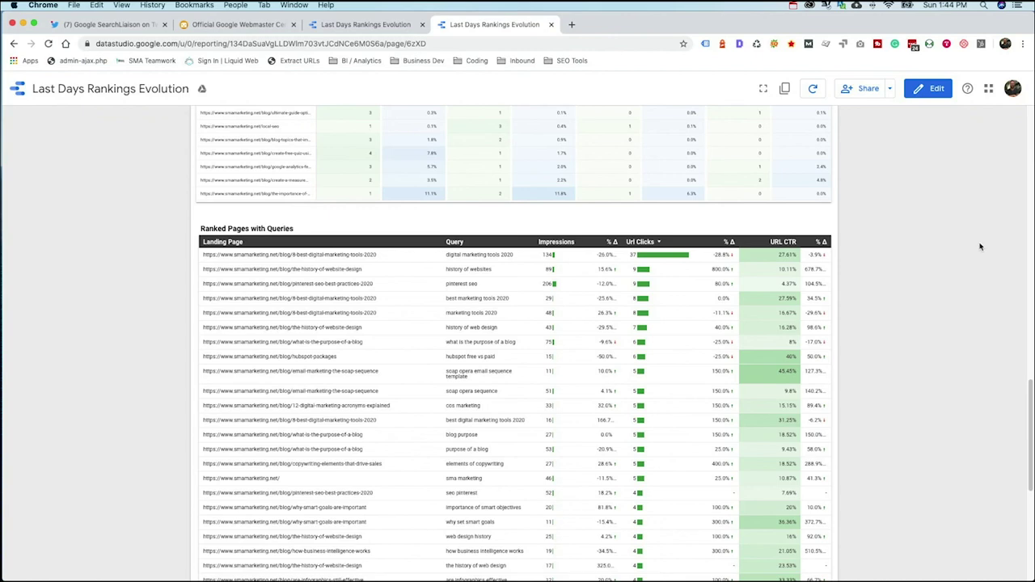
{"action": "scroll", "coordinate": [976, 246], "scroll_direction": "up", "scroll_amount": 15}
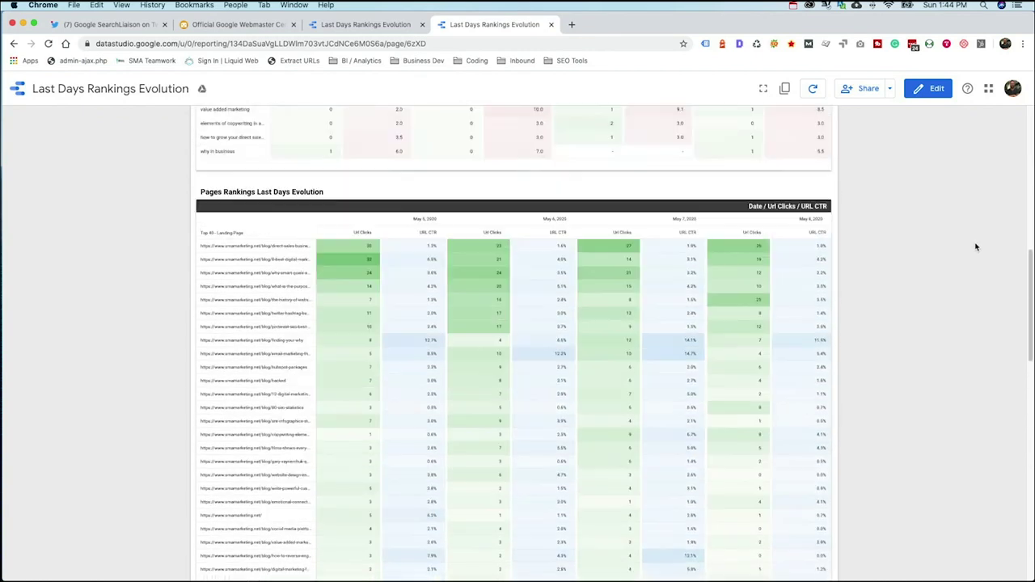
{"action": "scroll", "coordinate": [976, 247], "scroll_direction": "up", "scroll_amount": 10}
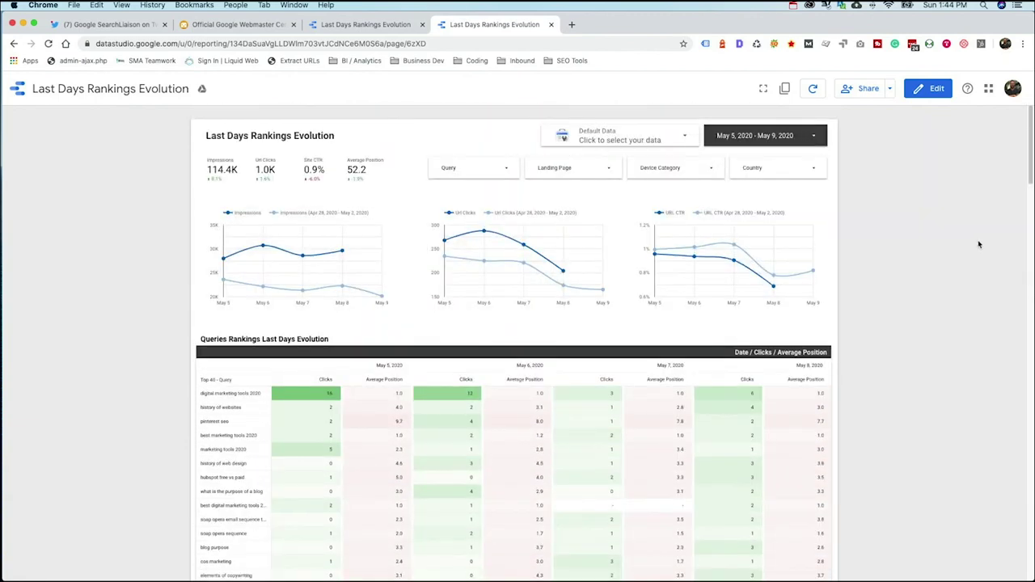